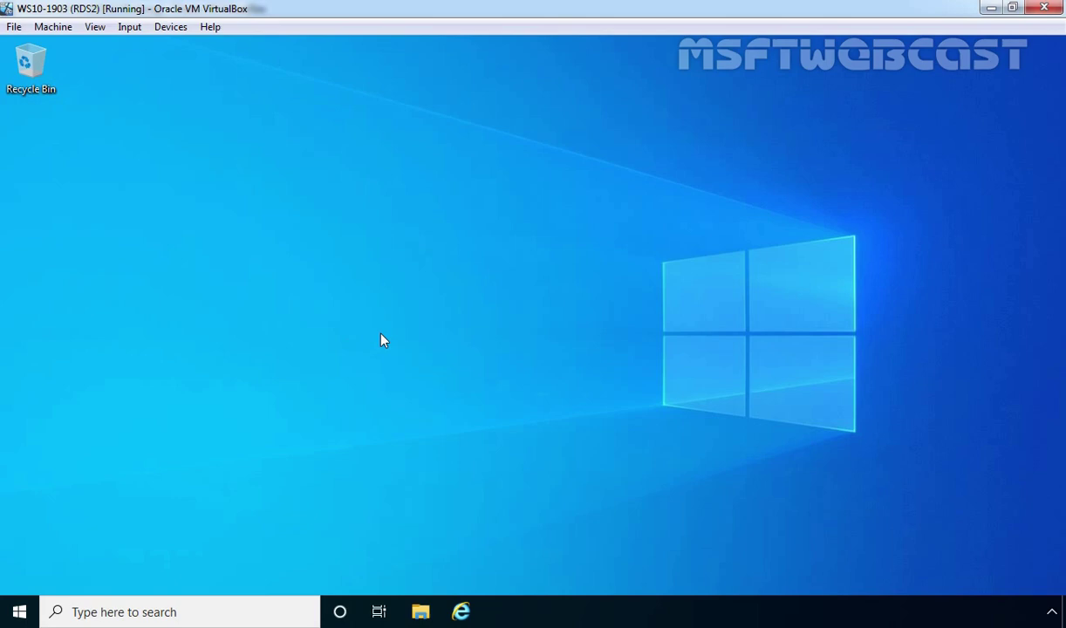
# Step: Glance at the Start menu, then launch Control Panel with the Run command 'control'
pyautogui.press('super')
pyautogui.click(24, 97)
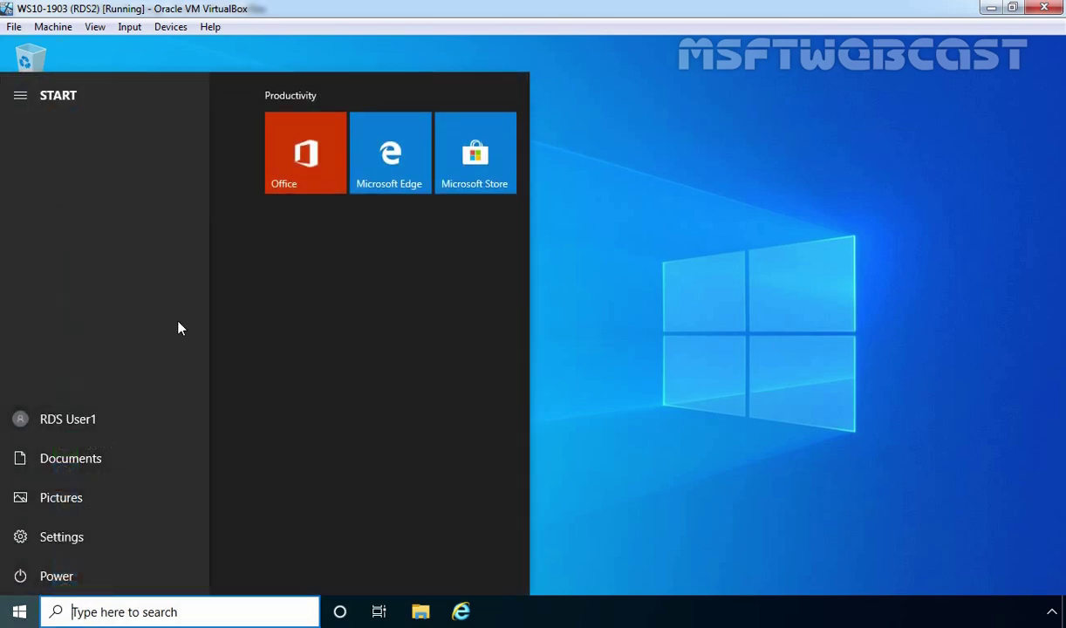
pyautogui.click(668, 279)
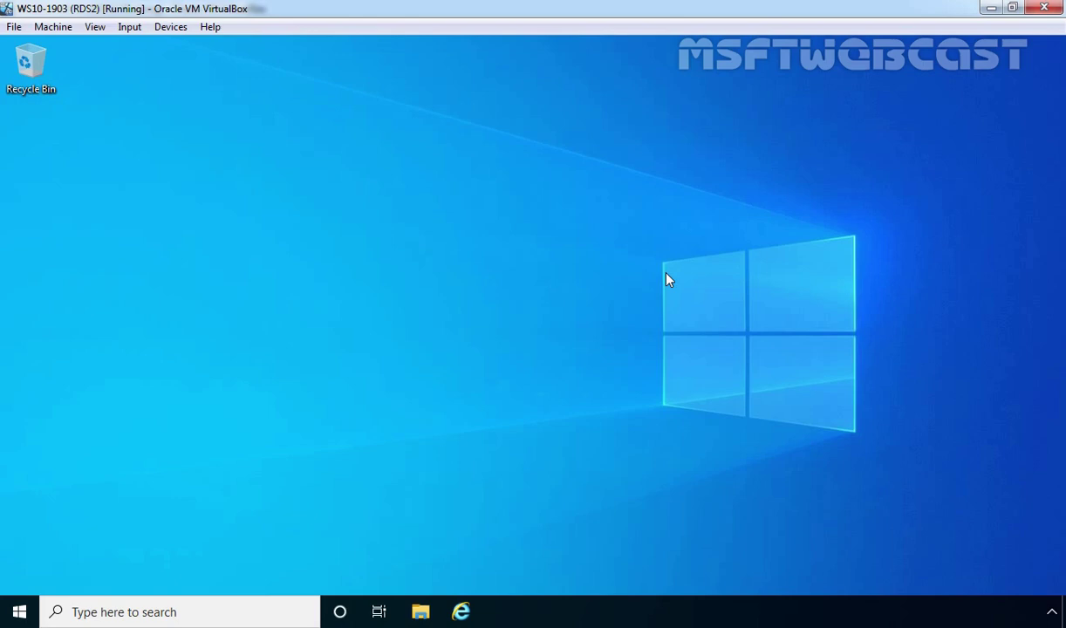
pyautogui.press('super+r')
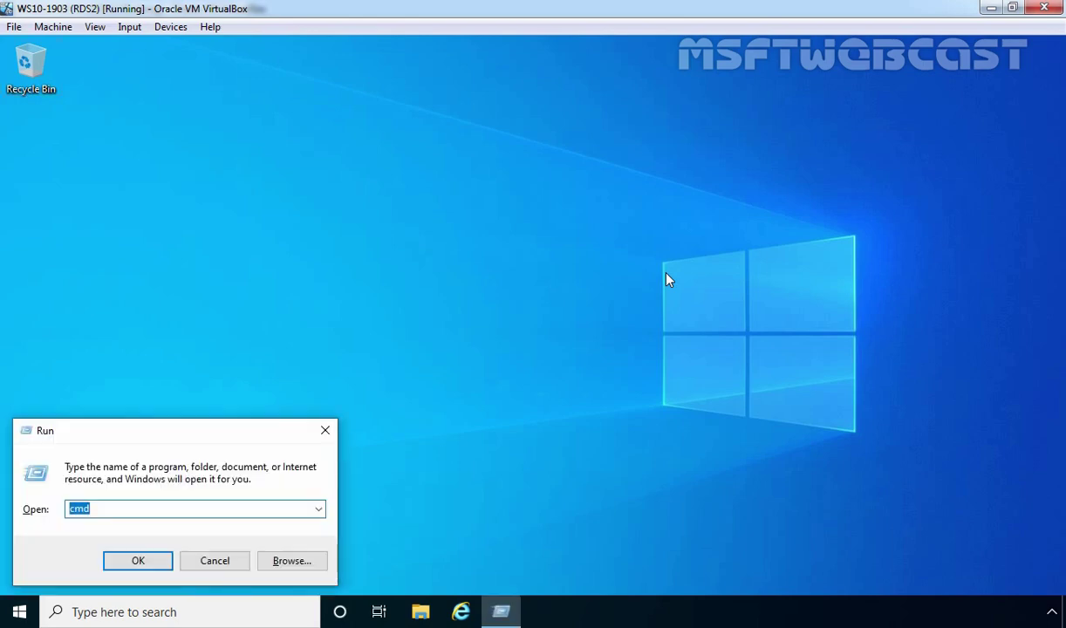
pyautogui.write('control')
pyautogui.press('Return')
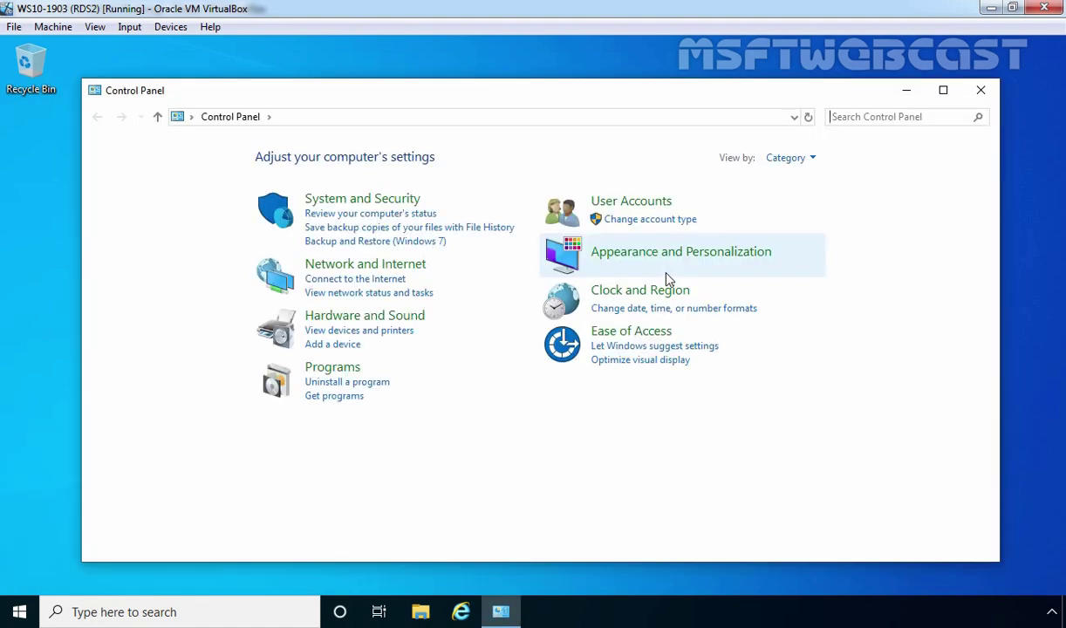
# Step: View Control Panel as Large icons, maximized, and go to RemoteApp and Desktop Connections
pyautogui.click(788, 161)
pyautogui.click(800, 206)
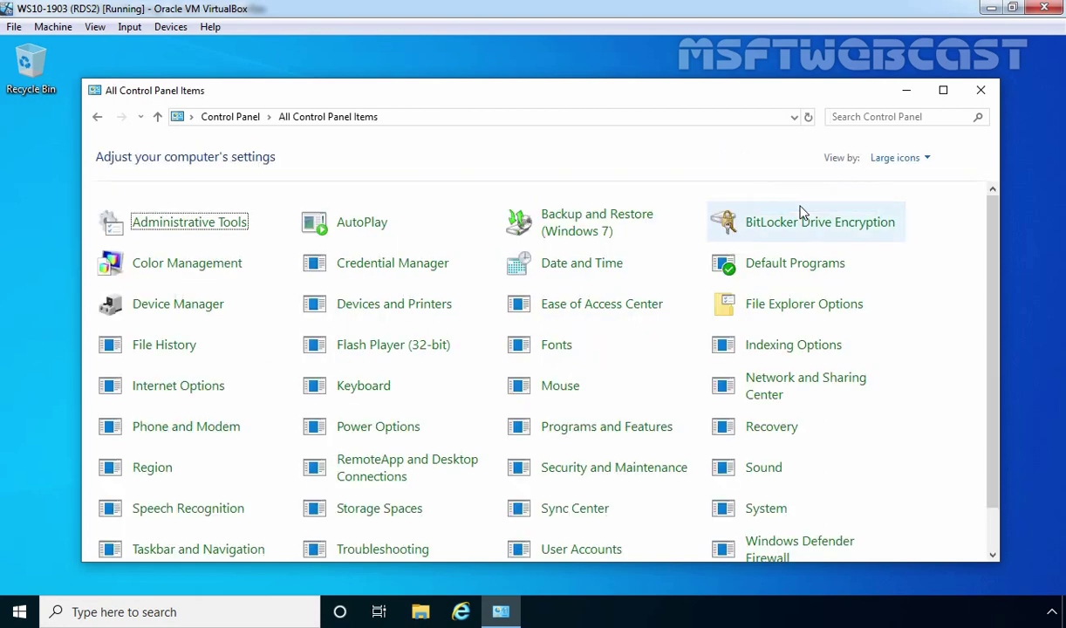
pyautogui.click(942, 93)
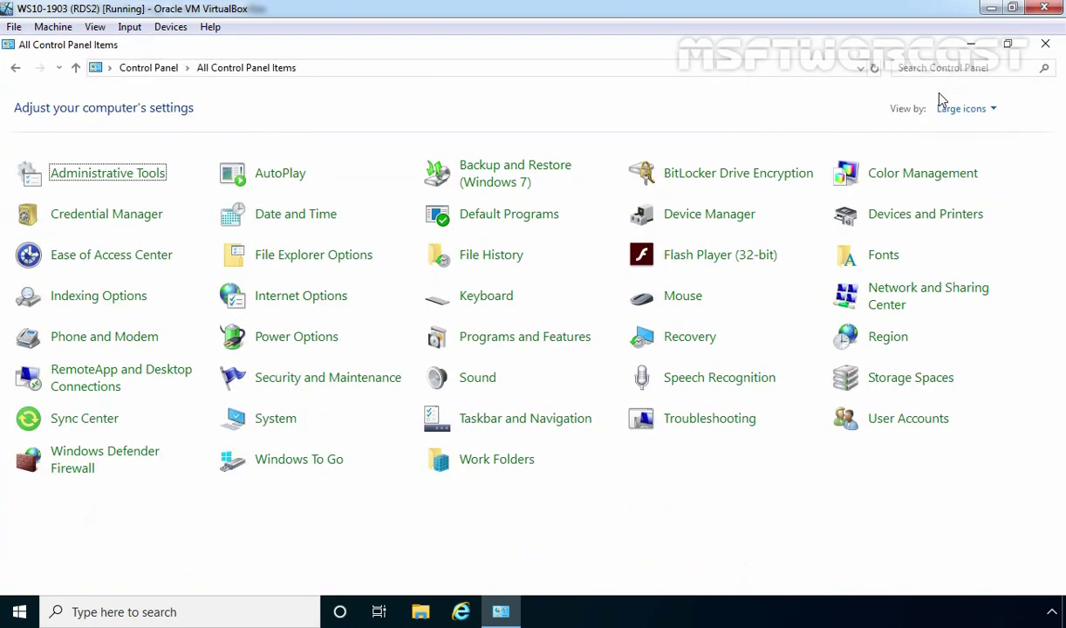
pyautogui.click(99, 378)
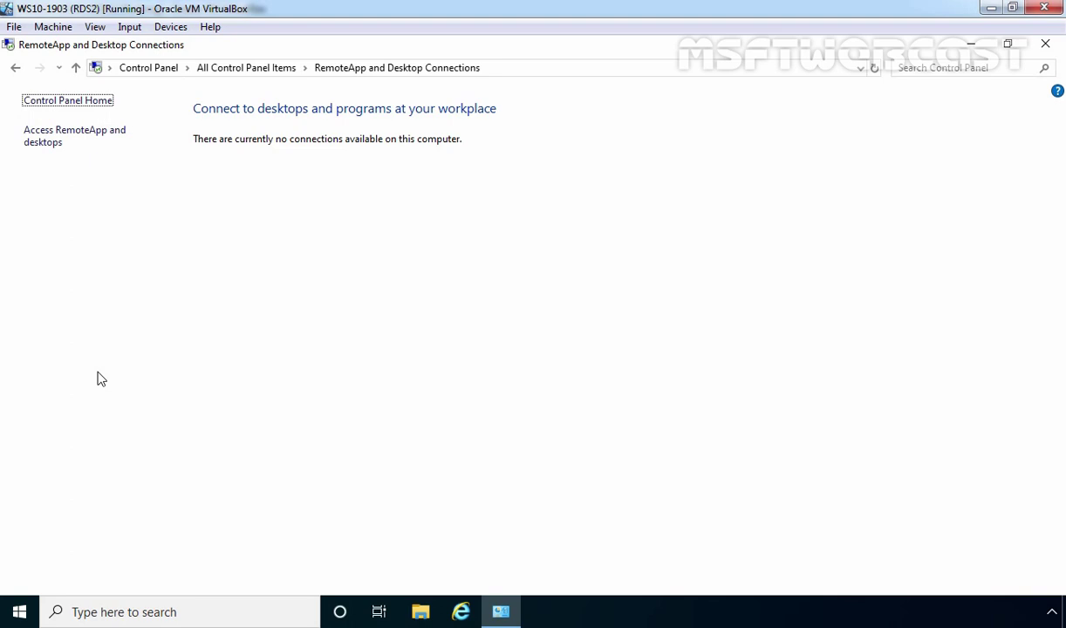
pyautogui.click(75, 140)
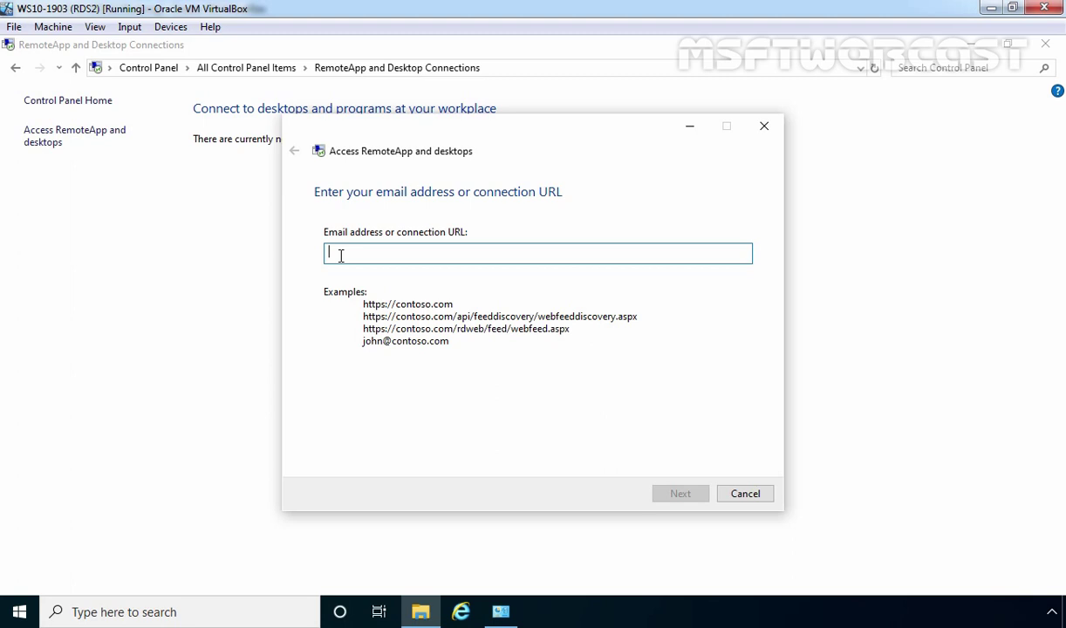
pyautogui.write('https://ws2k19-srv02.mylab.local/rdweb')
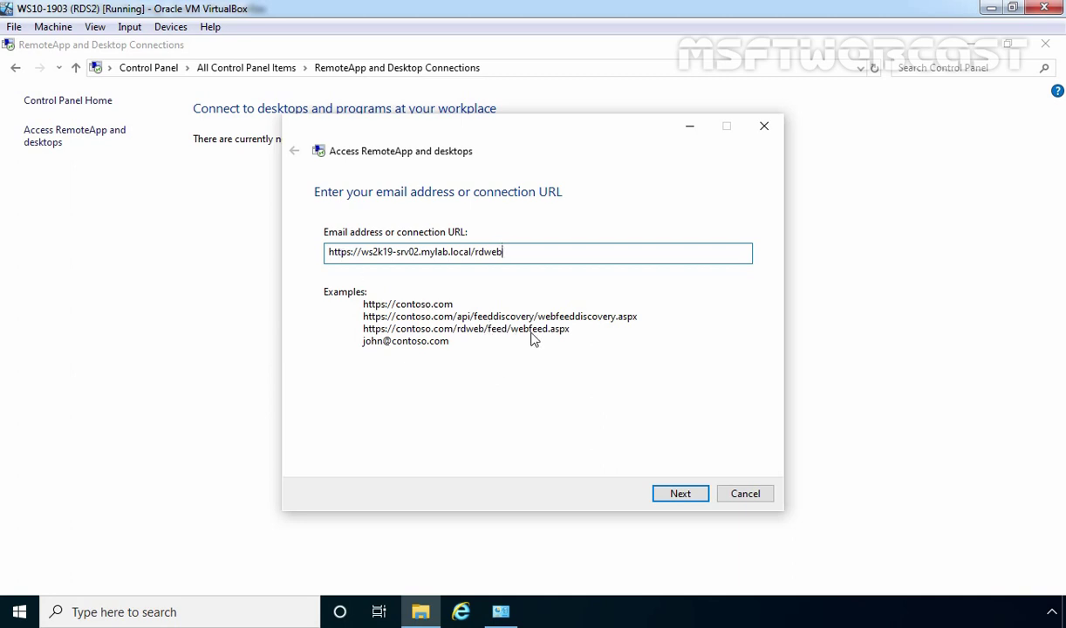
pyautogui.write('/feed/webfeed.aspx')
pyautogui.click(681, 497)
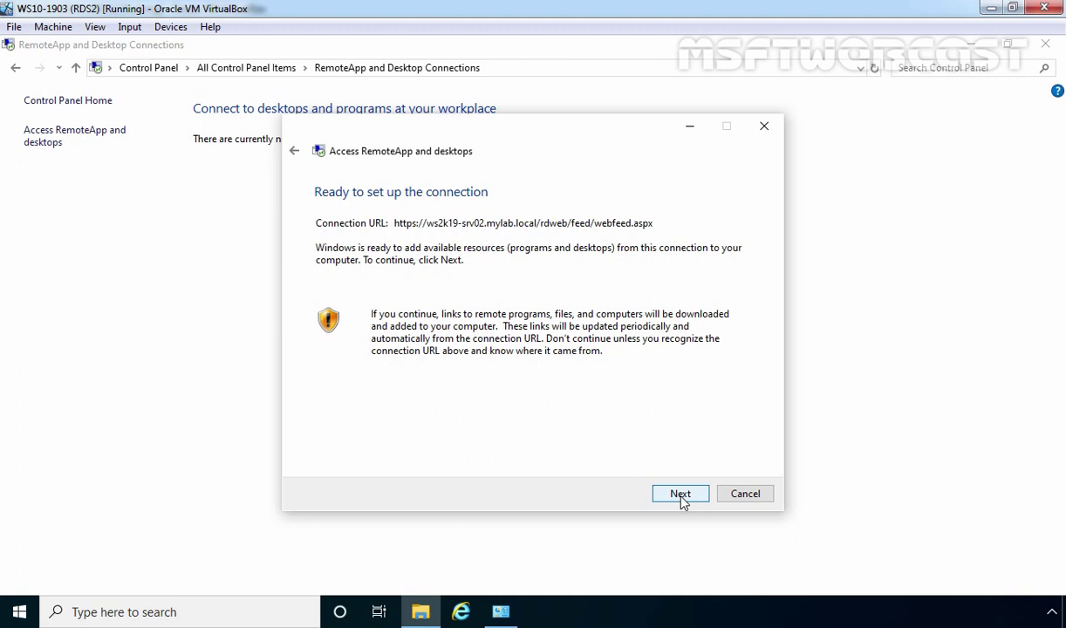
# Step: Sign in as user1 with the password and finish setting up the Work Resources connection
pyautogui.click(680, 494)
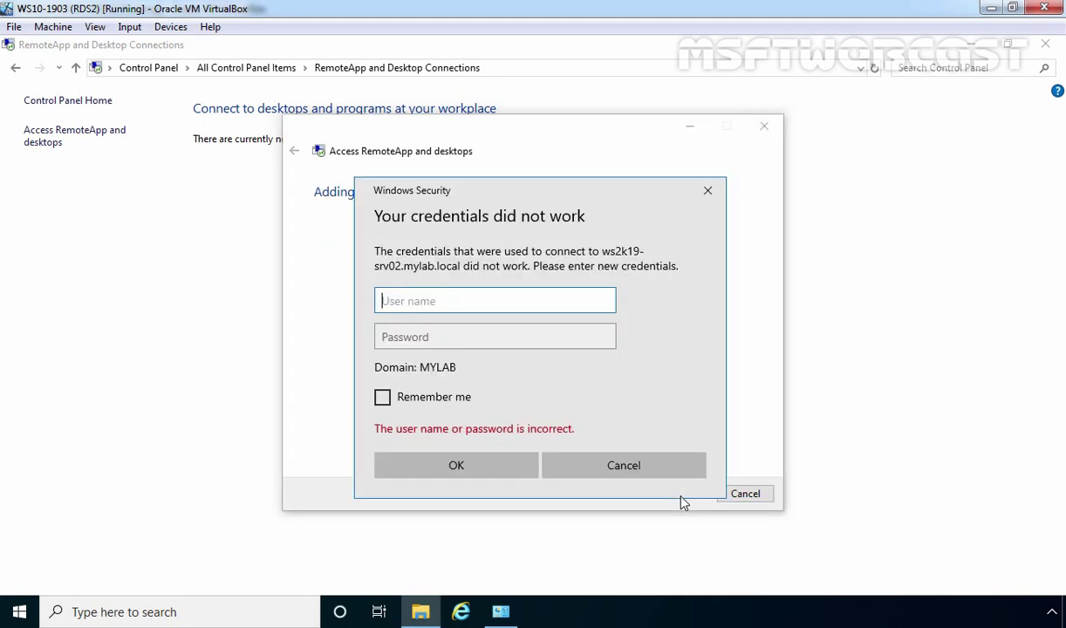
pyautogui.write('user1')
pyautogui.press('Tab')
pyautogui.write('••••••••')
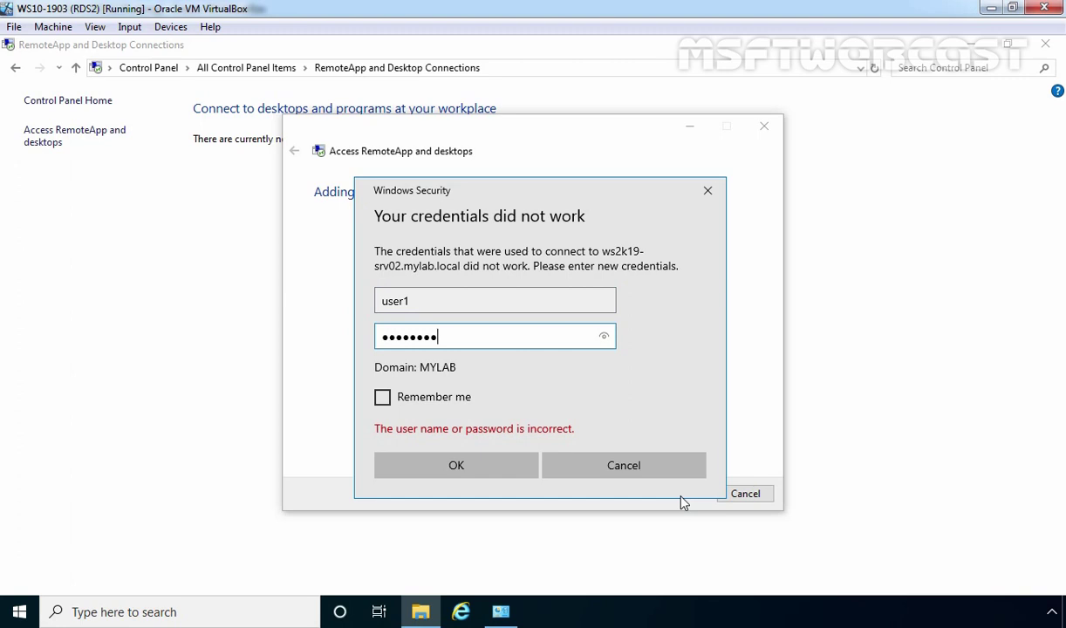
pyautogui.click(457, 468)
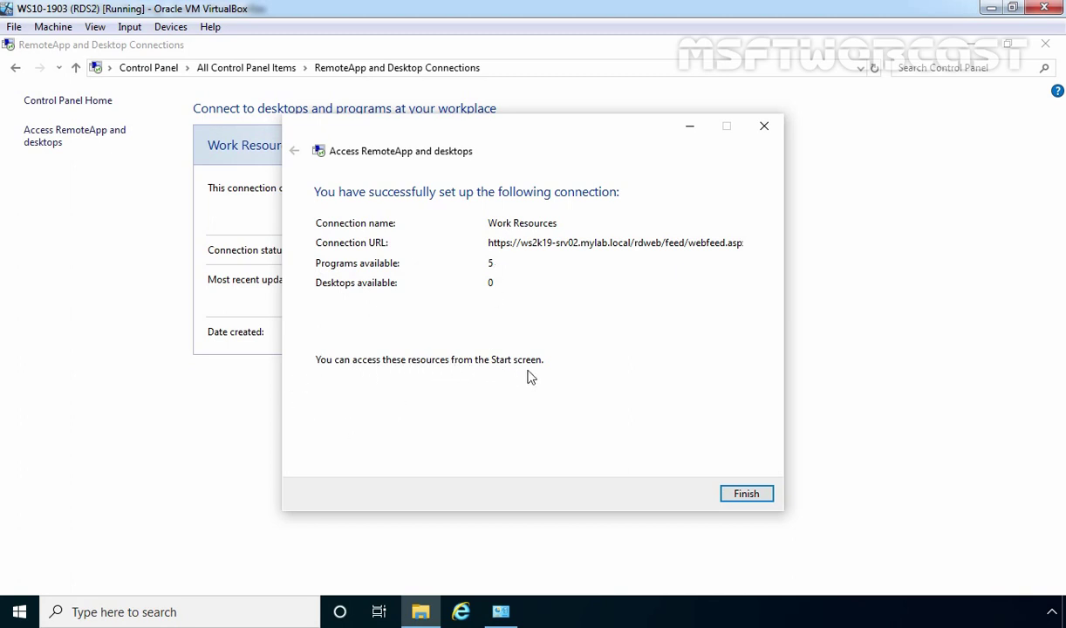
pyautogui.click(746, 495)
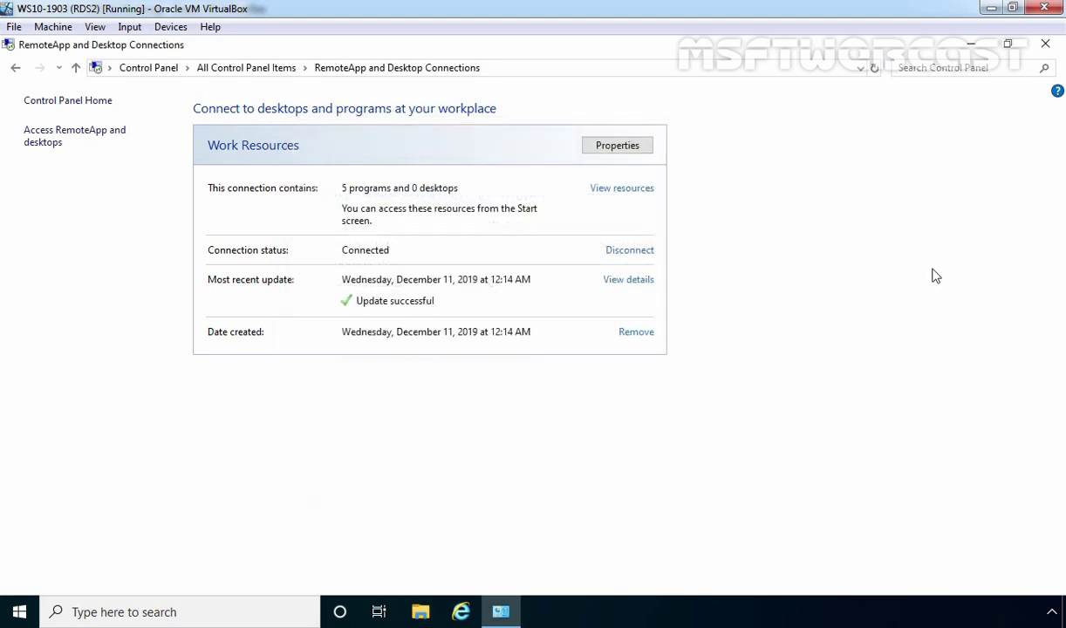
# Step: Close Control Panel and expand the Start menu's Recently added Work Resources apps
pyautogui.click(1053, 48)
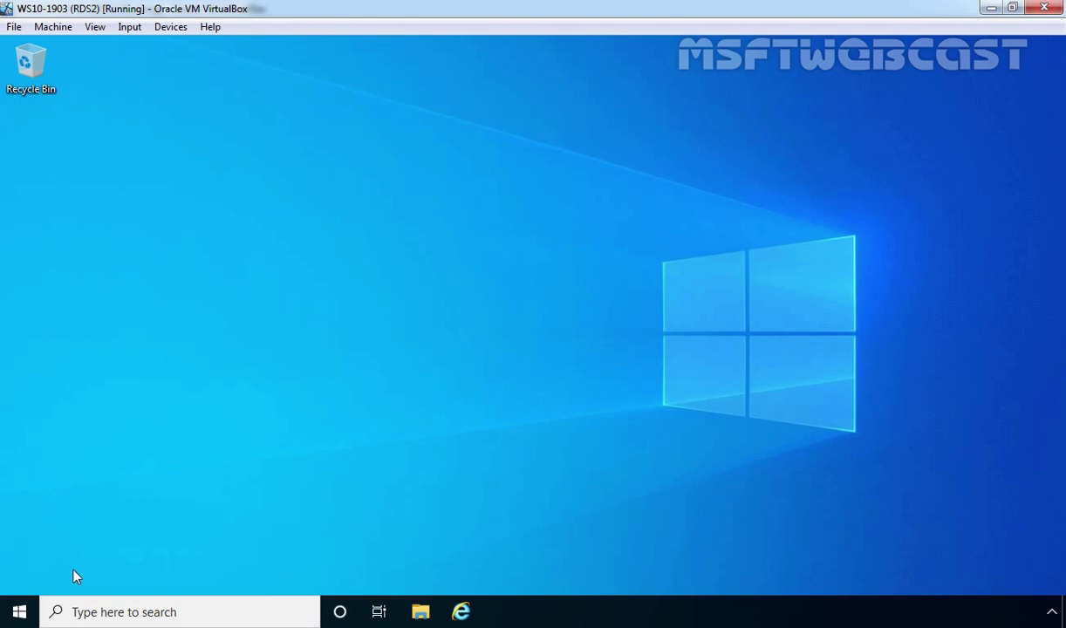
pyautogui.click(19, 613)
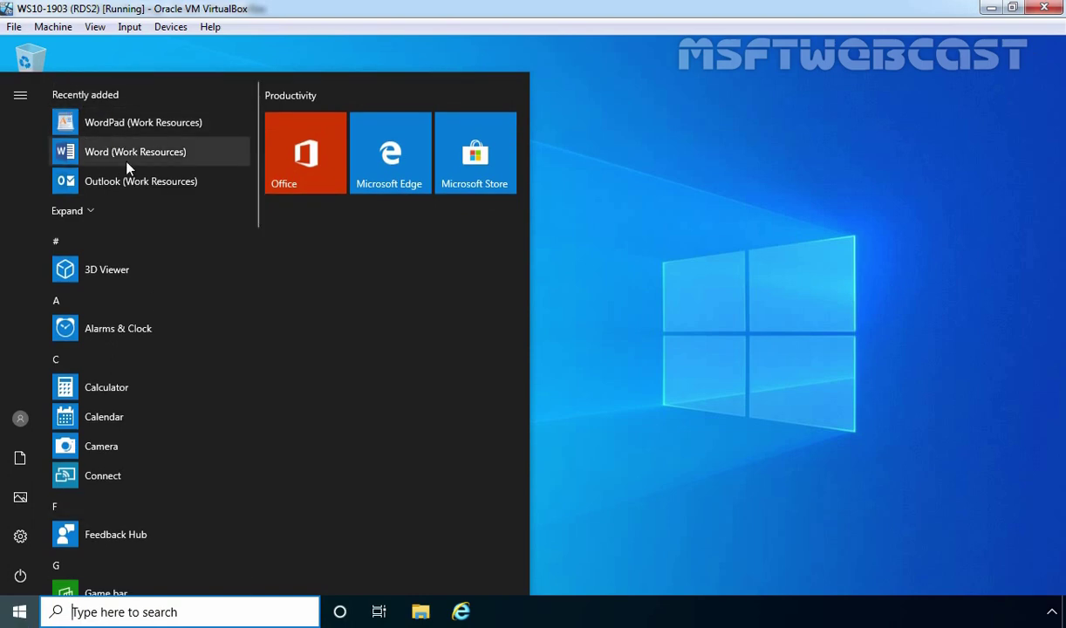
pyautogui.click(91, 210)
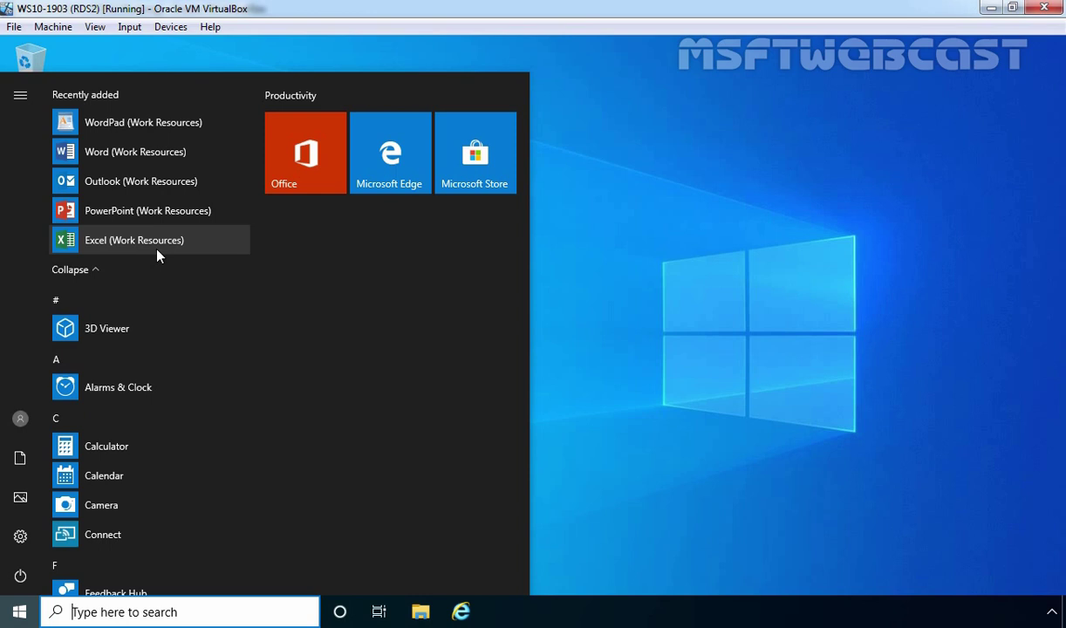
# Step: Launch WordPad (Work Resources) from the Start menu as a RemoteApp
pyautogui.click(104, 125)
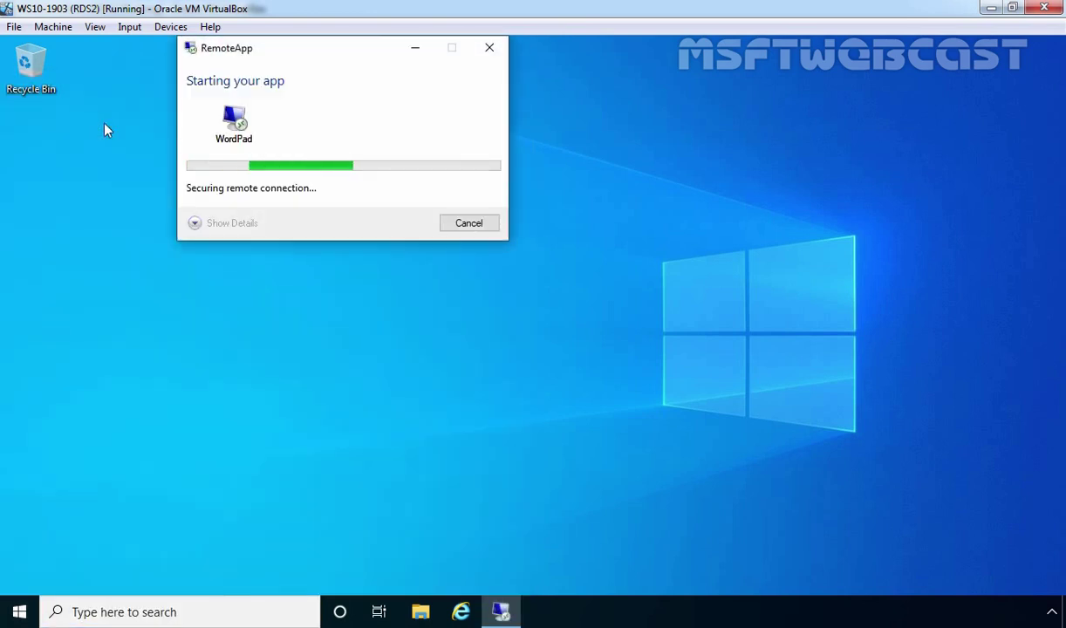